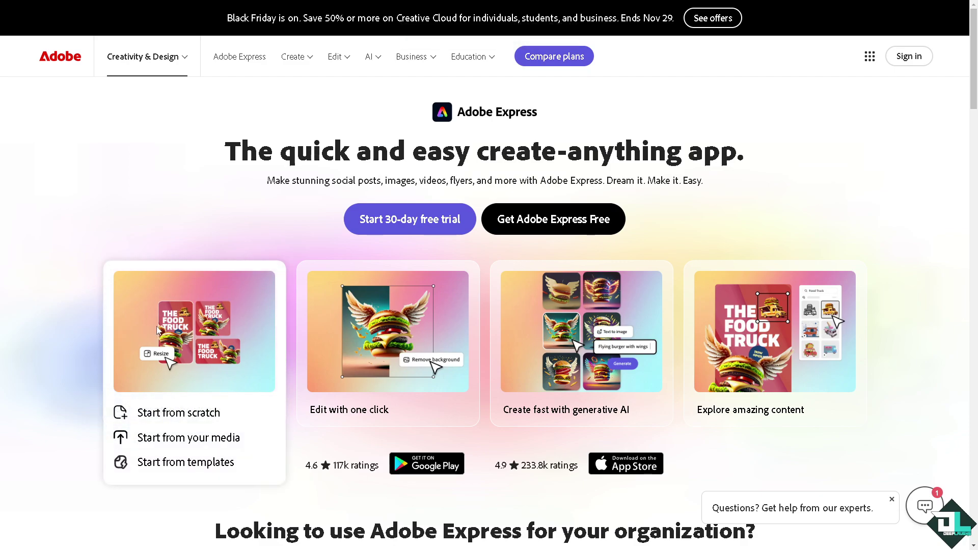
Step: Go from the Adobe Express landing page to the sign-in page
{"action": "mouse_move", "coordinate": [457, 313]}
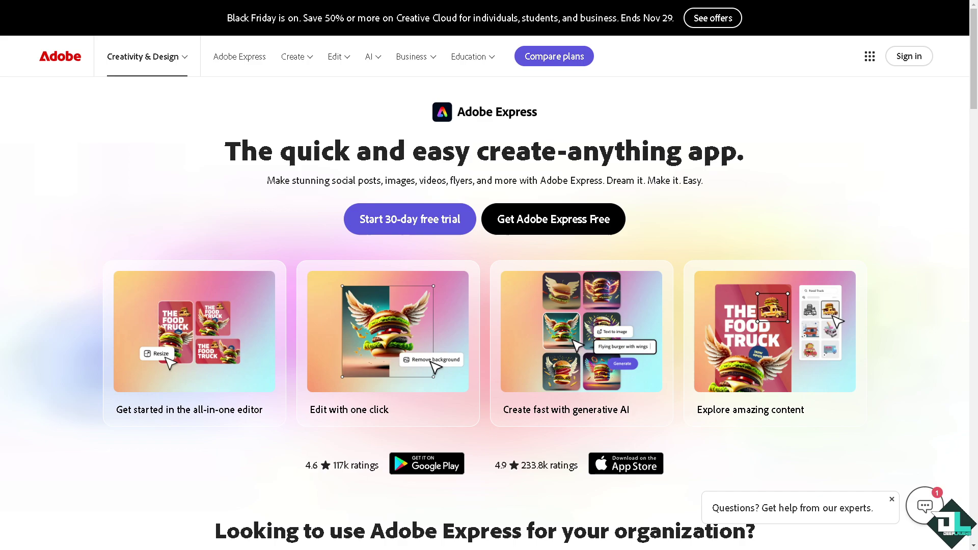
{"action": "mouse_move", "coordinate": [729, 337]}
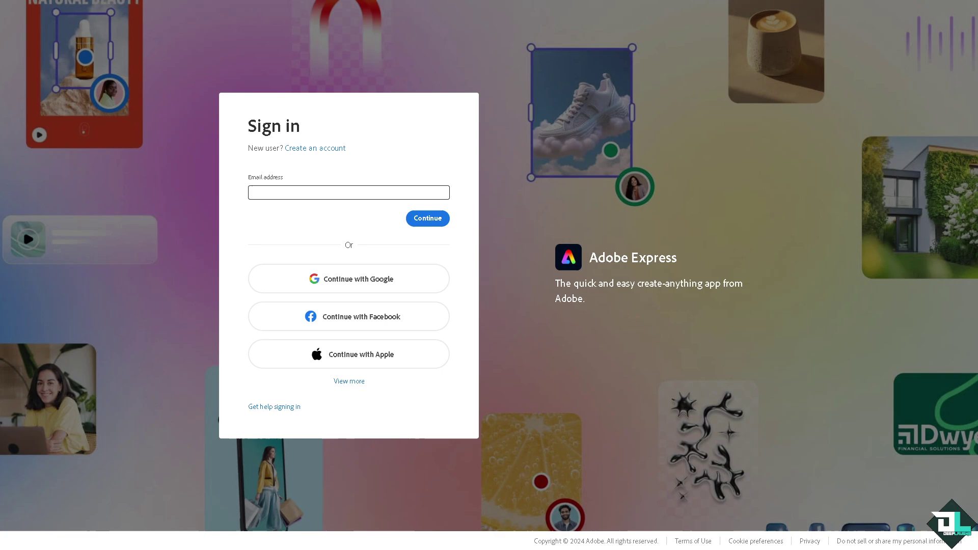
Step: Show more sign-in options and start creating a new Adobe Express account
{"action": "left_click", "coordinate": [345, 382]}
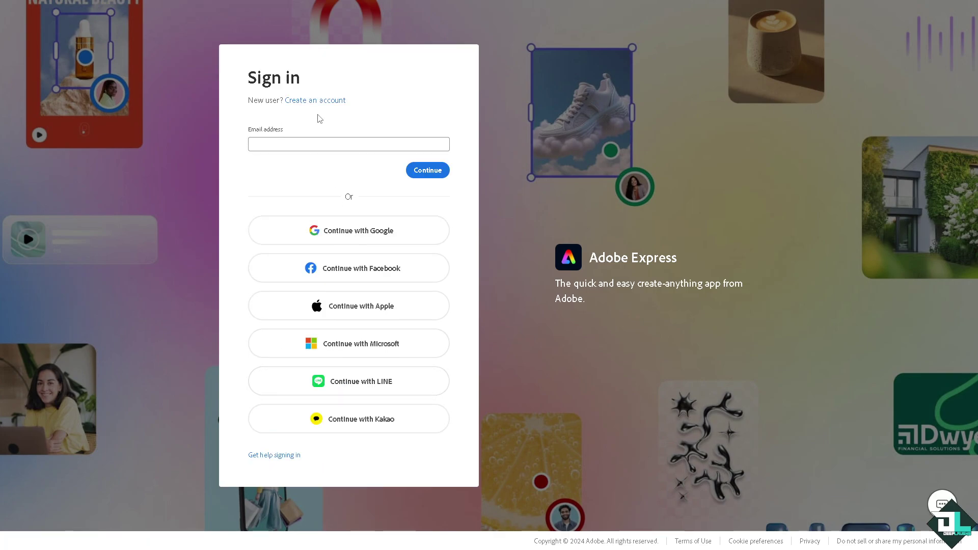
{"action": "left_click", "coordinate": [325, 101]}
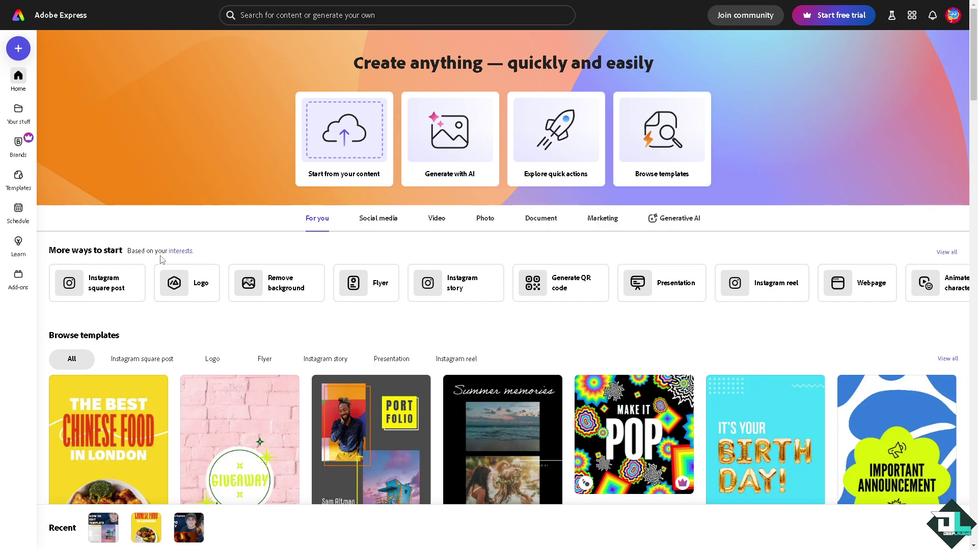
Step: Browse the Templates collection, then go back Home to open the ADOBE EXPRESS TOPICS project
{"action": "left_click", "coordinate": [23, 179]}
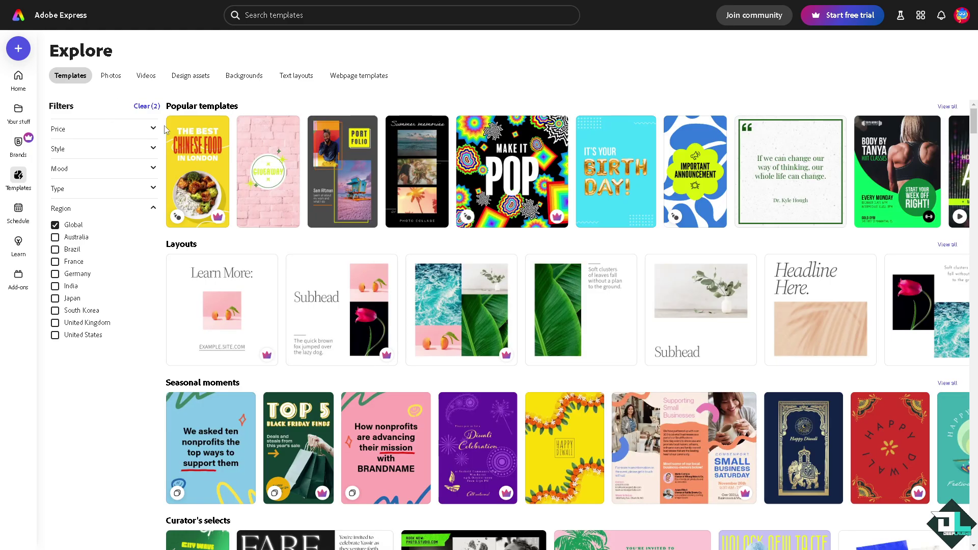
{"action": "left_click", "coordinate": [19, 78]}
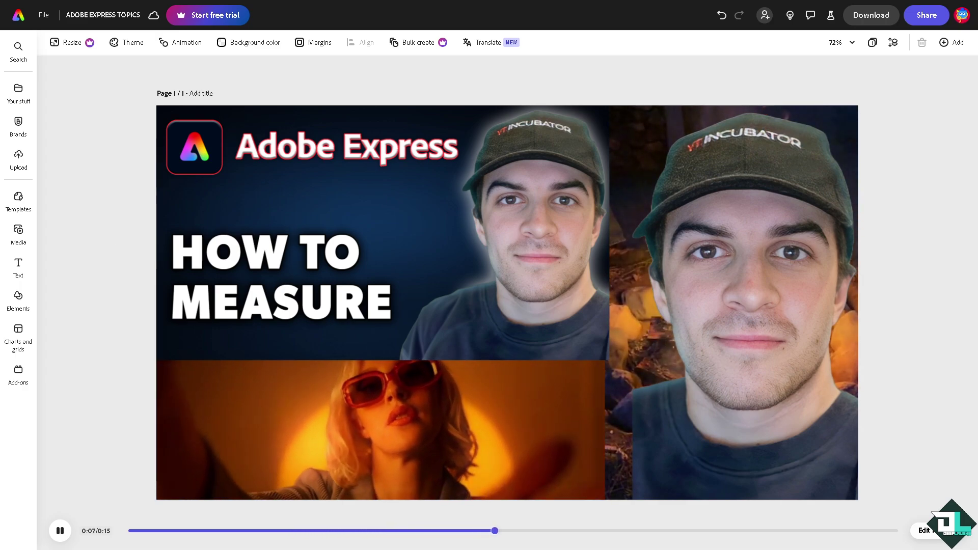
Step: Turn on Show margins and Show bleed guides for the HOW TO MEASURE thumbnail
{"action": "left_click", "coordinate": [317, 46]}
{"action": "left_click", "coordinate": [366, 71]}
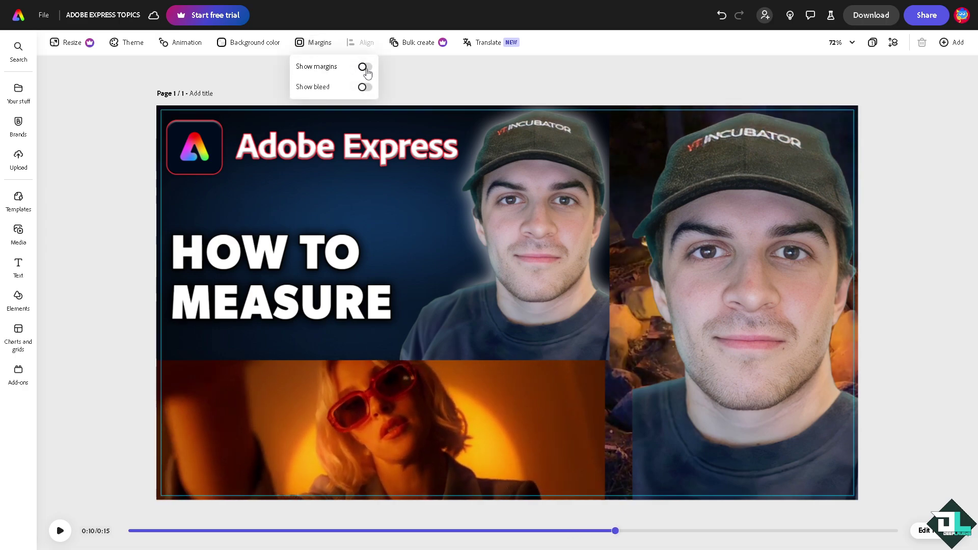
{"action": "left_click", "coordinate": [365, 87]}
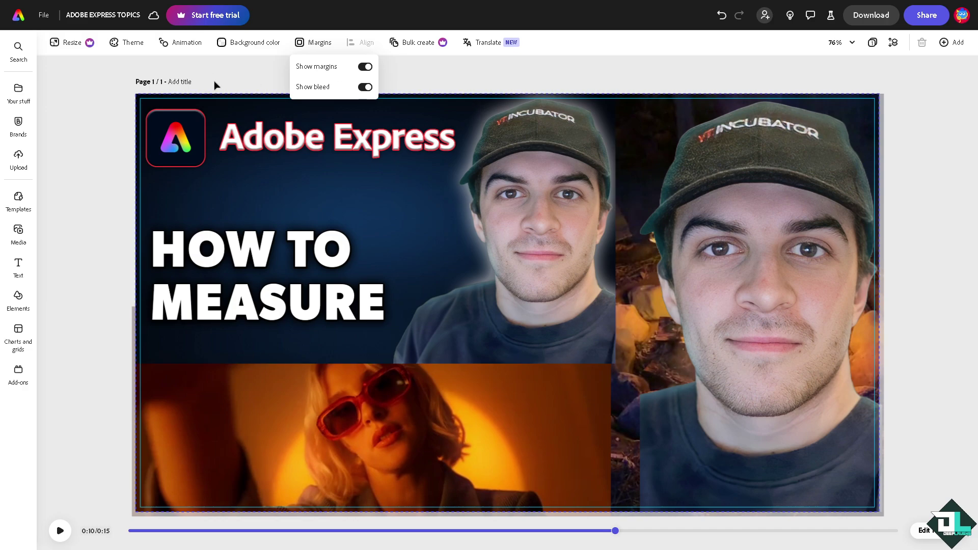
{"action": "left_click", "coordinate": [90, 97]}
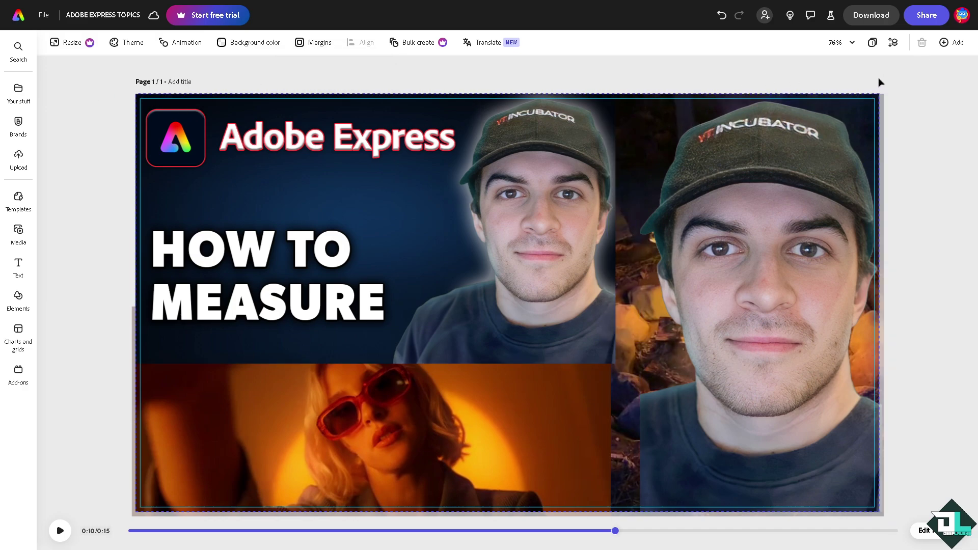
{"action": "left_click", "coordinate": [956, 45]}
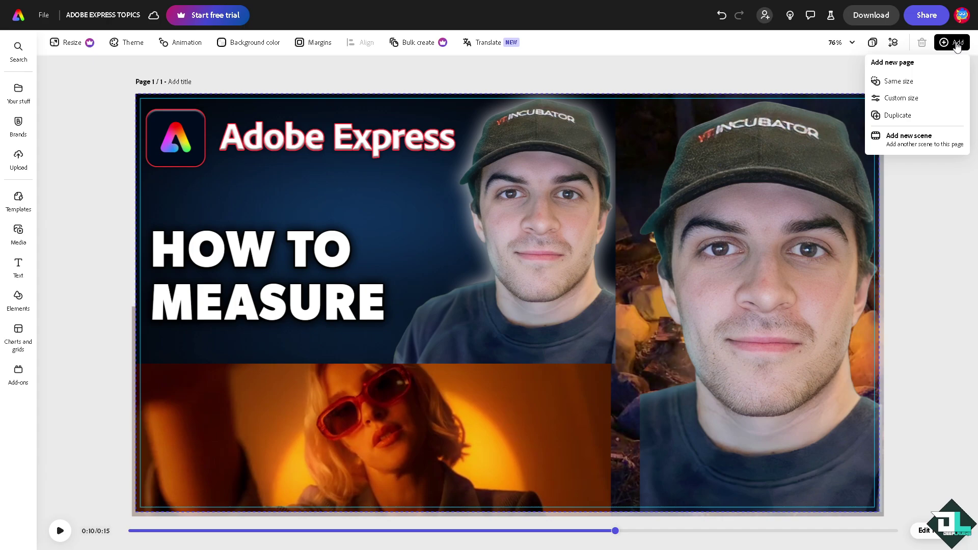
Step: Add a same-size blank second page, then delete it again
{"action": "left_click", "coordinate": [906, 84]}
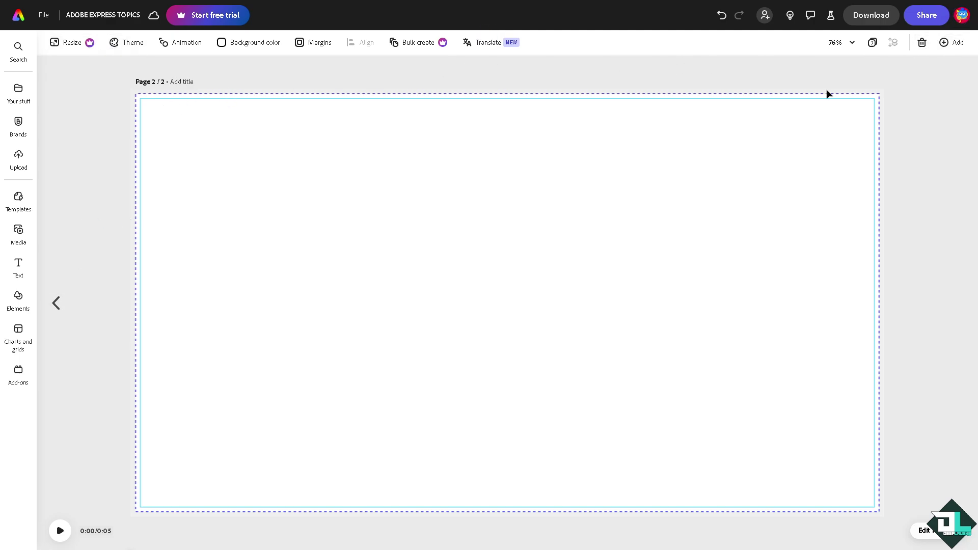
{"action": "left_click", "coordinate": [922, 43]}
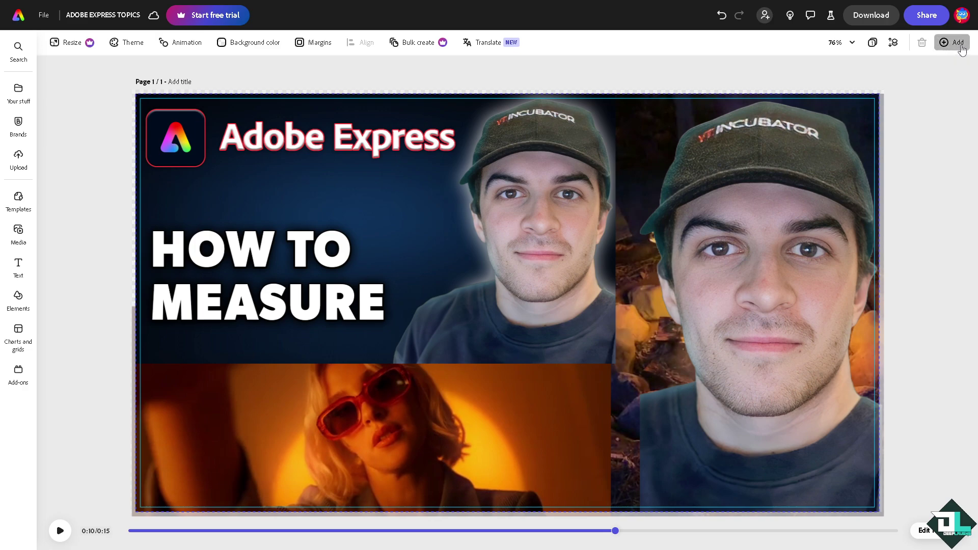
{"action": "left_click", "coordinate": [952, 42]}
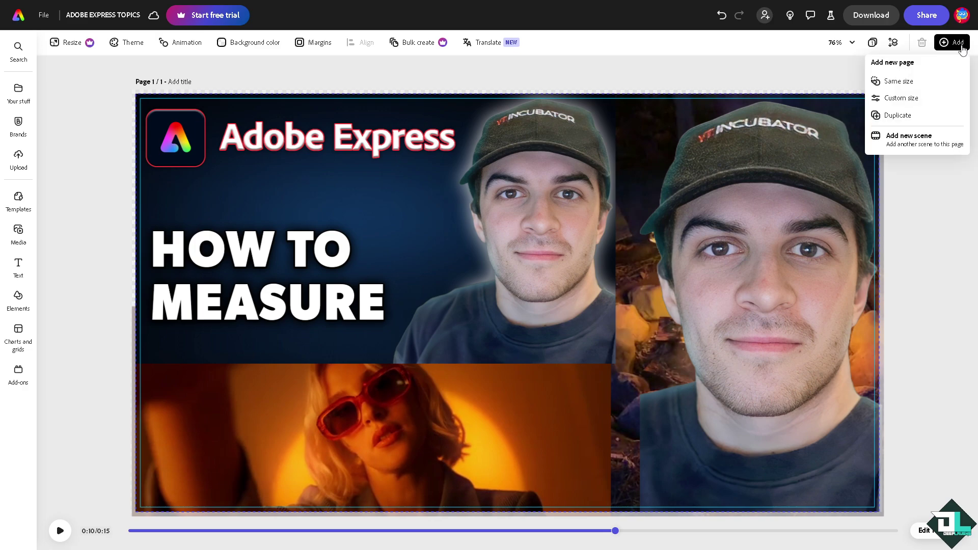
Step: Add a custom-size page with width 1080 and height 1920 px
{"action": "left_click", "coordinate": [907, 100]}
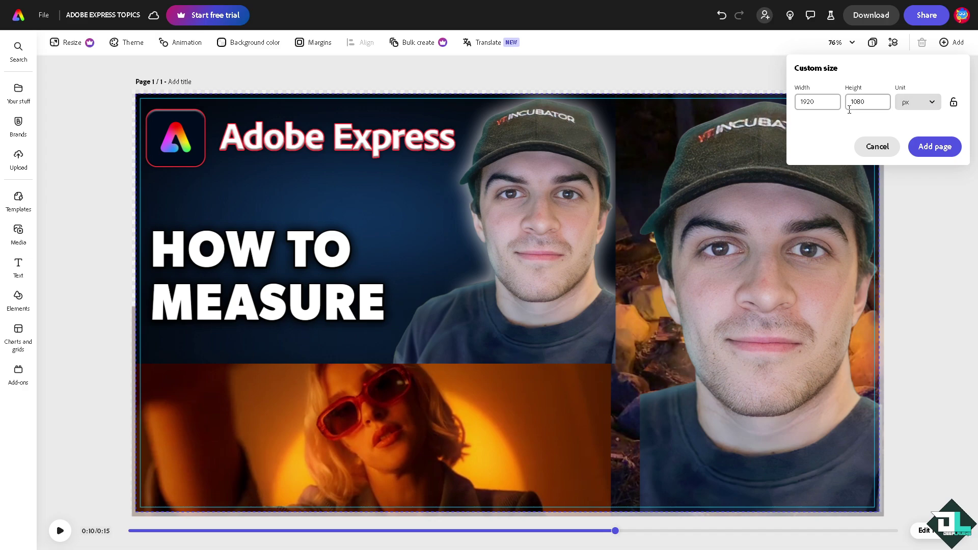
{"action": "left_click", "coordinate": [824, 101]}
{"action": "type", "text": "10"}
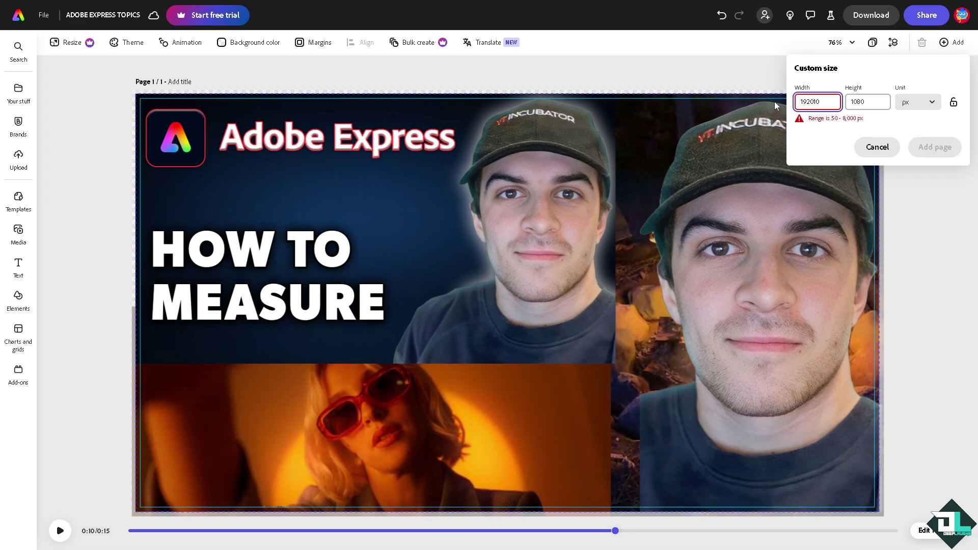
{"action": "key", "text": "ctrl+a"}
{"action": "type", "text": "1080"}
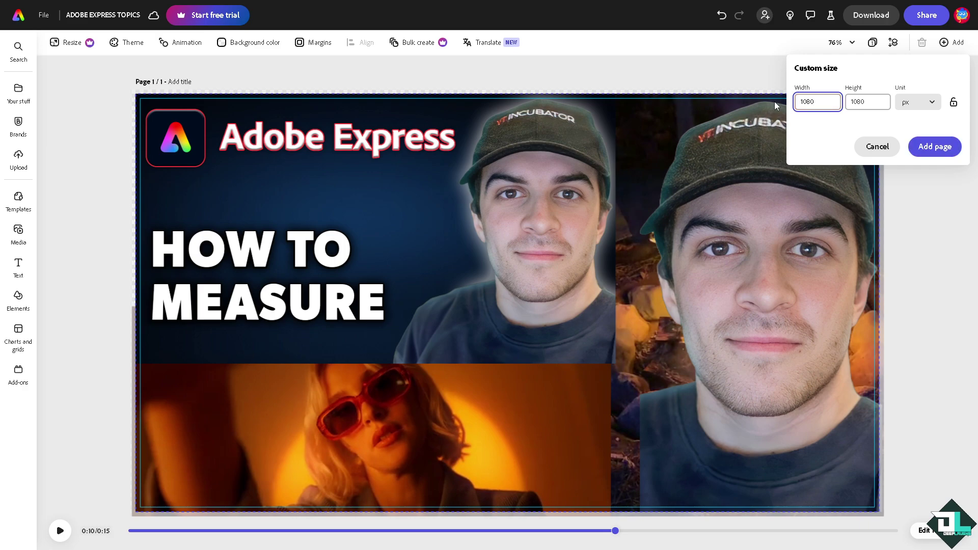
{"action": "key", "text": "Tab"}
{"action": "type", "text": "1920"}
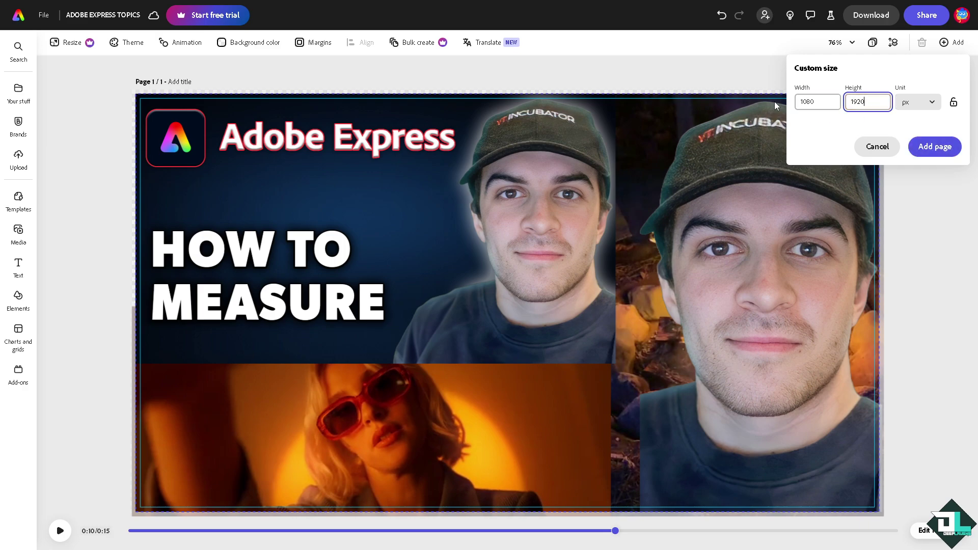
{"action": "left_click", "coordinate": [935, 147]}
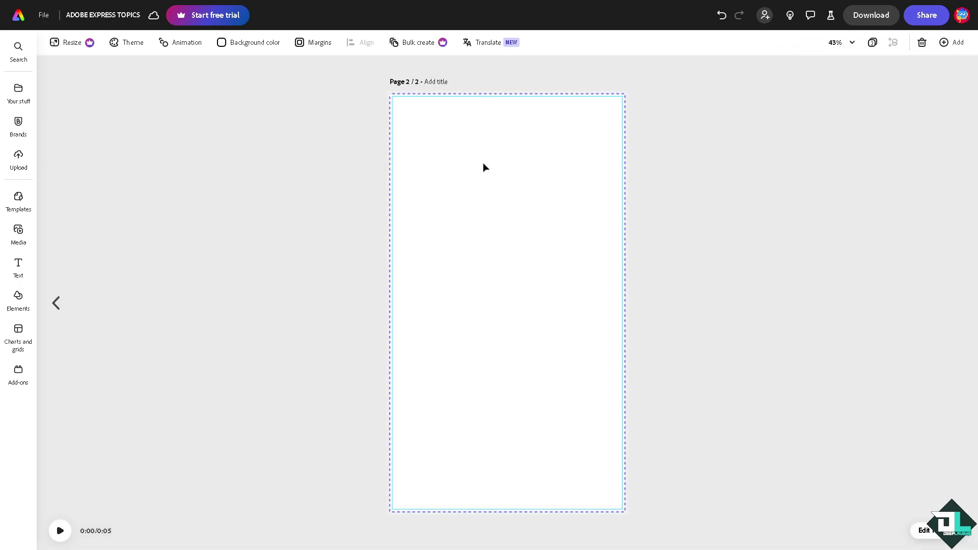
Step: Return to page 1 and check its 1920 px width in the Resize panel
{"action": "left_click", "coordinate": [56, 304]}
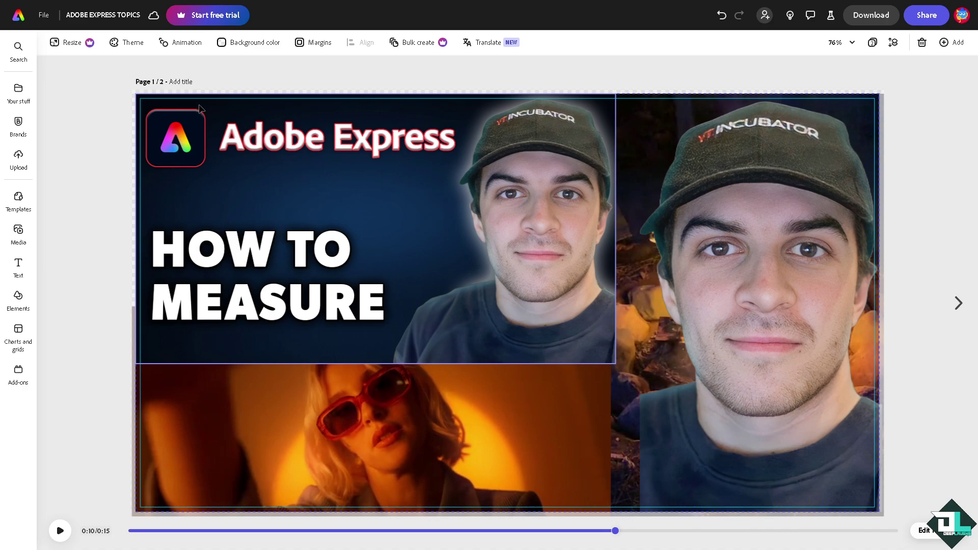
{"action": "left_click", "coordinate": [72, 44]}
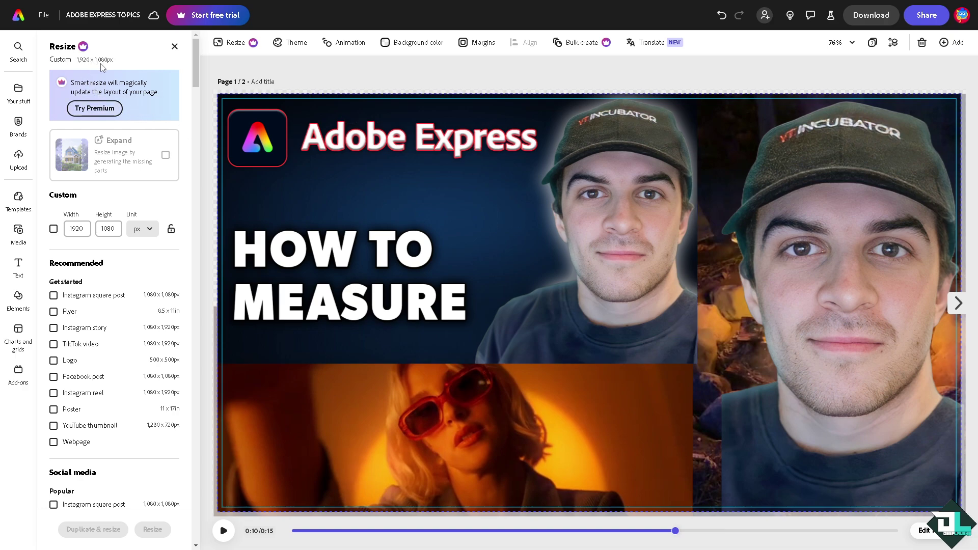
{"action": "left_click", "coordinate": [81, 228]}
{"action": "left_click_drag", "start_coordinate": [82, 227], "coordinate": [67, 228]}
Step: Compare page 2's 1080×1920 size with page 1, then close Resize
{"action": "left_click", "coordinate": [958, 303]}
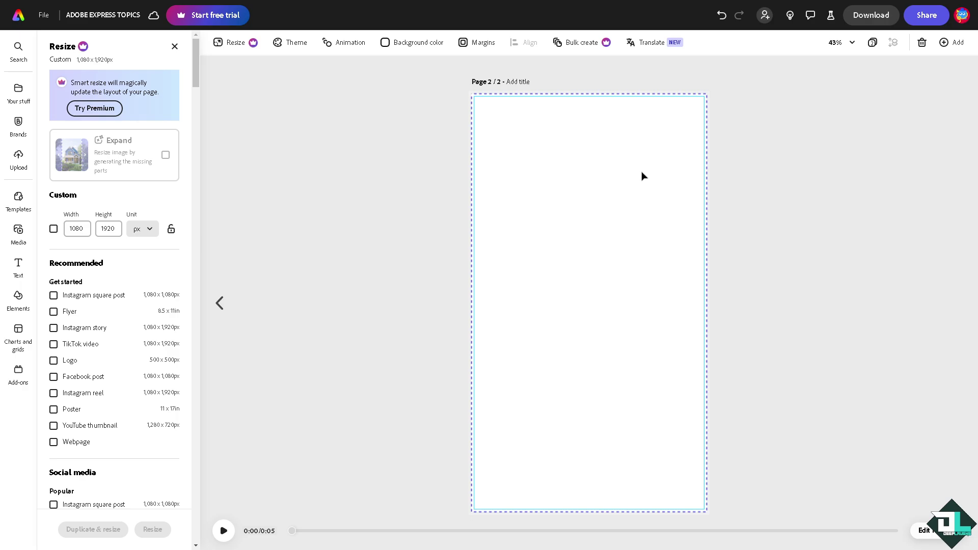
{"action": "left_click", "coordinate": [220, 304]}
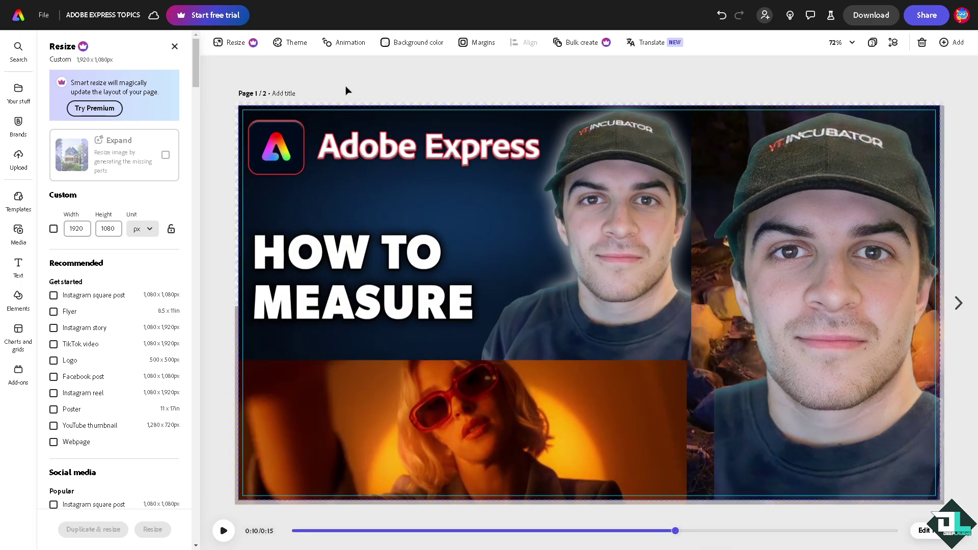
{"action": "left_click", "coordinate": [174, 46]}
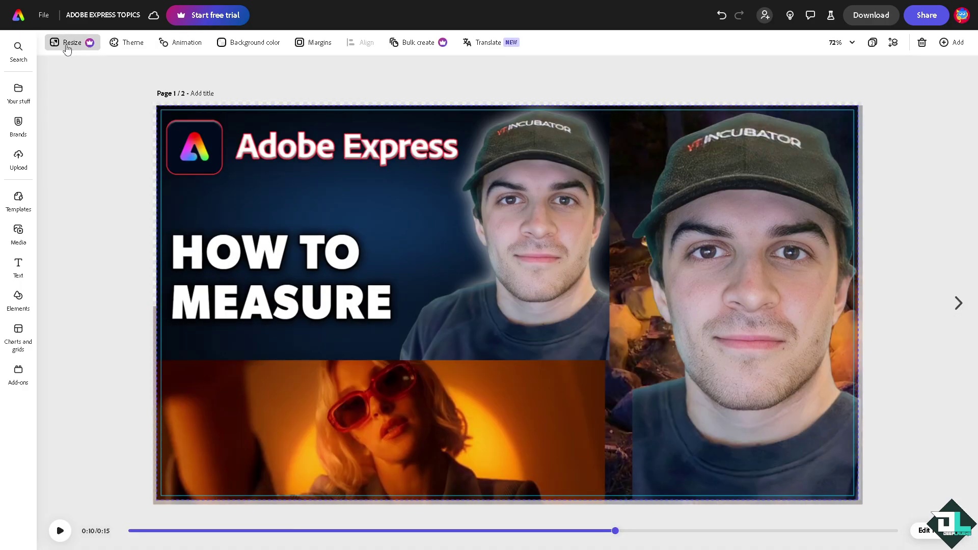
{"action": "left_click", "coordinate": [66, 43]}
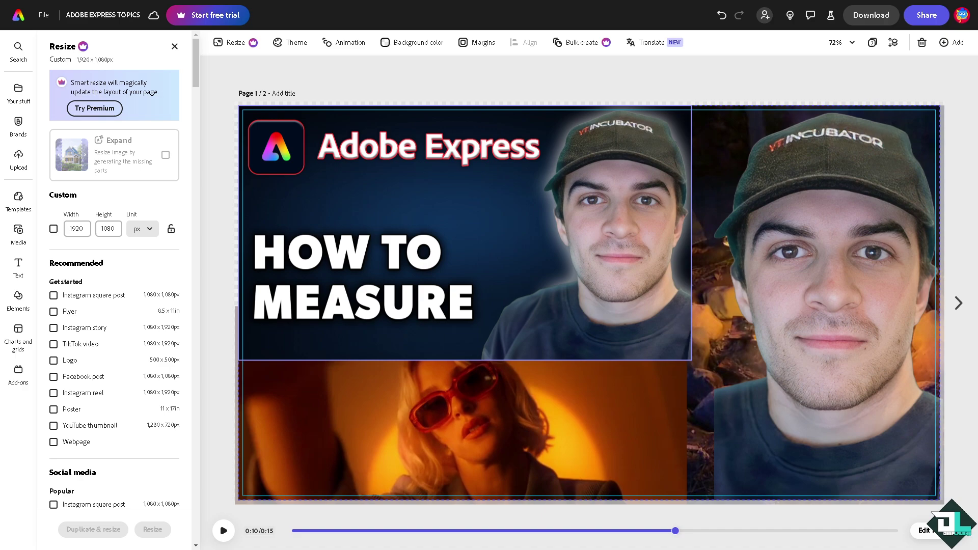
{"action": "left_click", "coordinate": [223, 531]}
{"action": "left_click", "coordinate": [175, 47]}
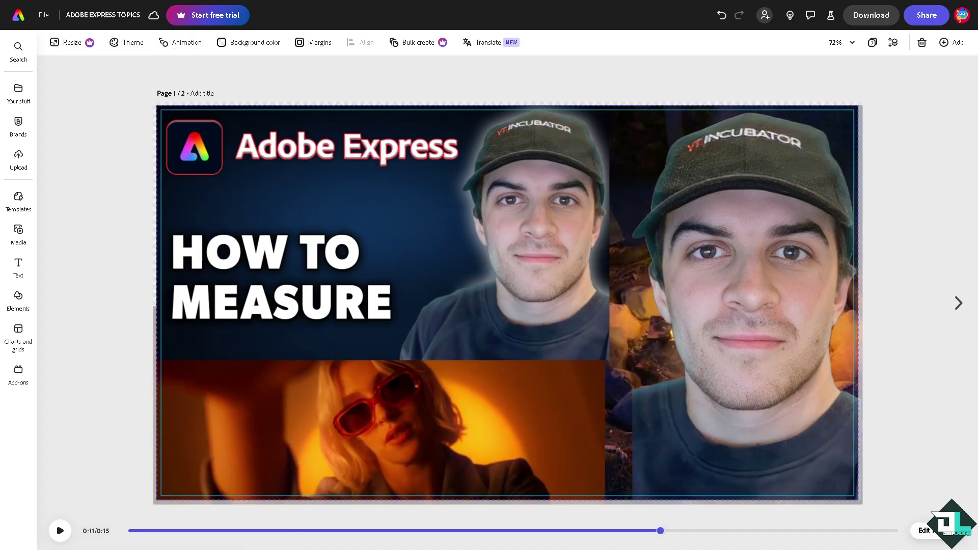